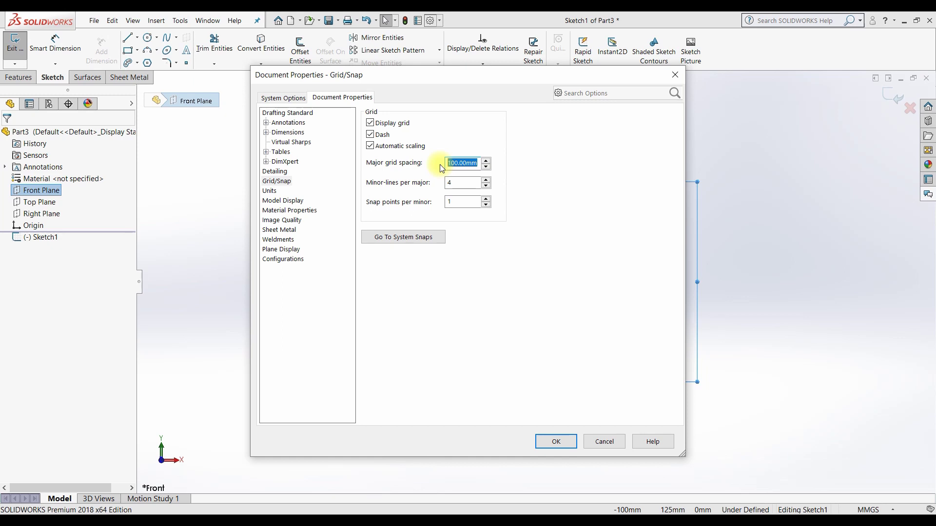
- Set the major grid spacing to 50 mm with 10 minor lines per major, and have sketch snapping to the grid enabled
type("50")
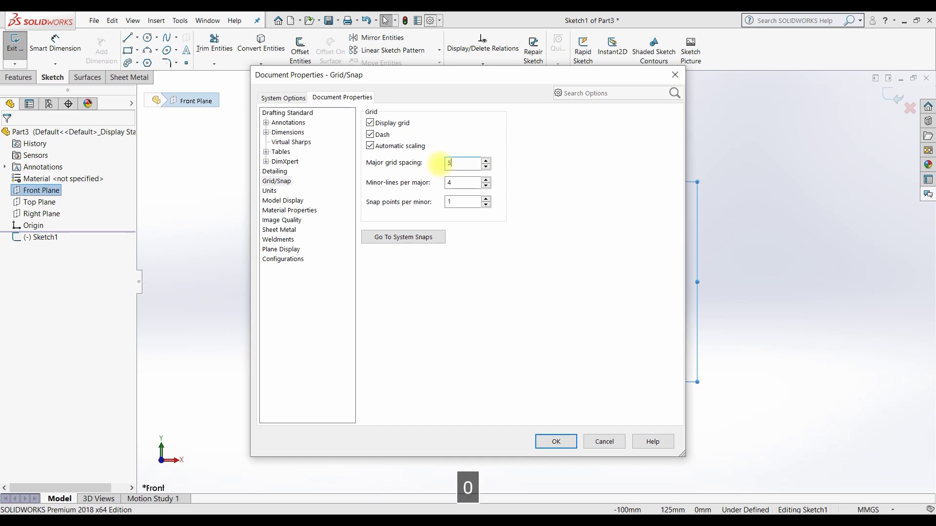
double_click(447, 182)
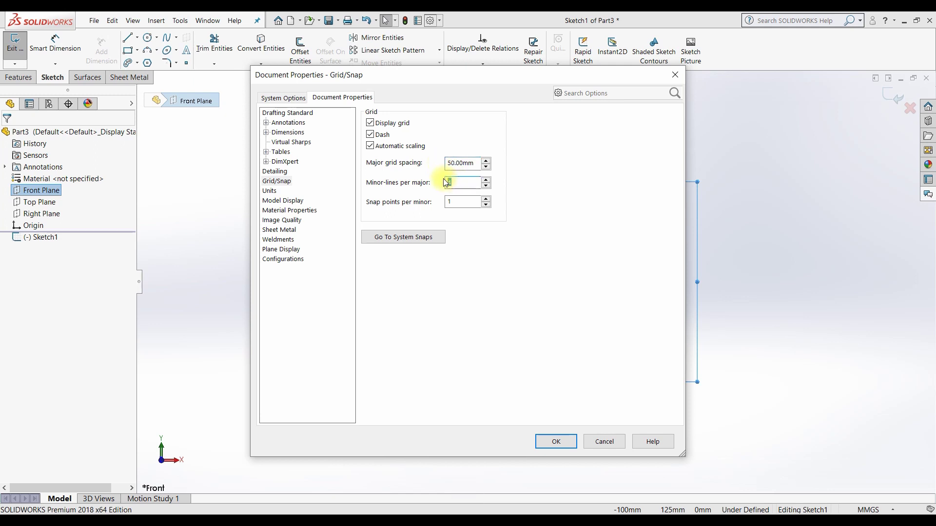
type("10")
left_click(425, 236)
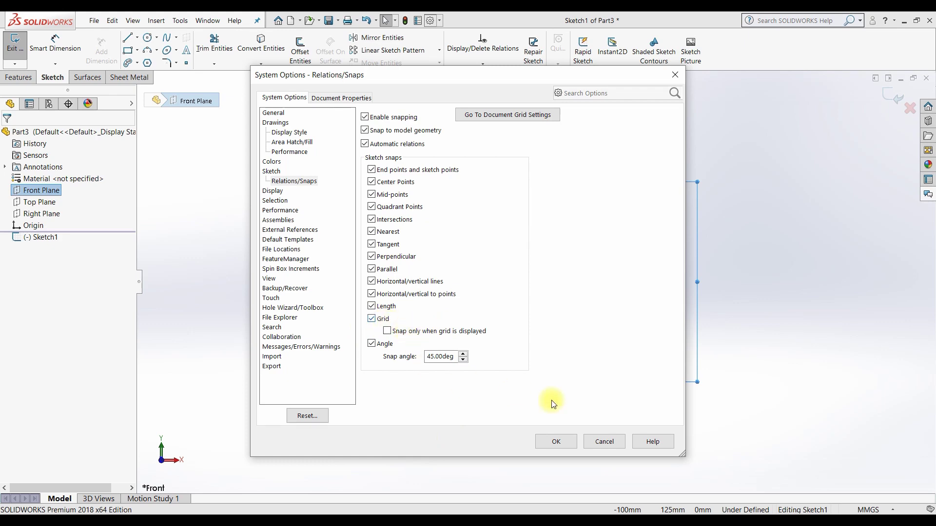
left_click(557, 441)
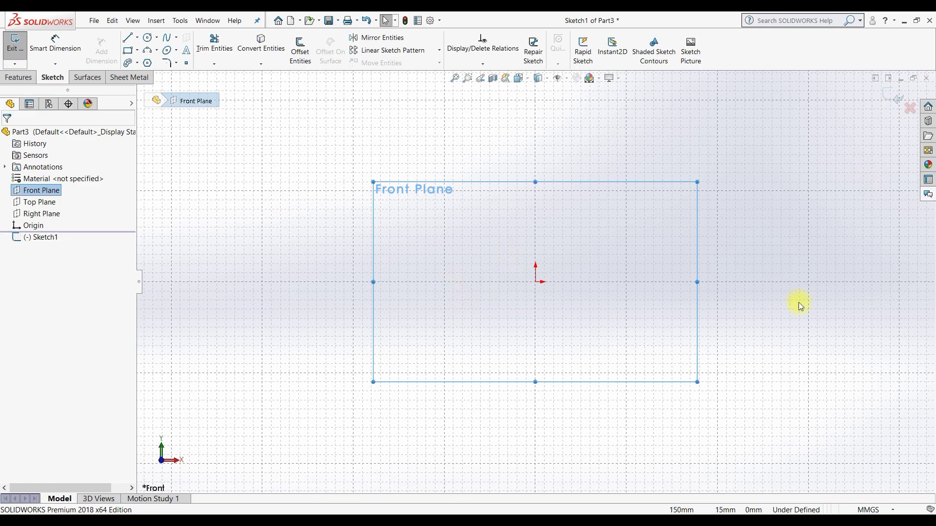
- Sketch a 30 mm horizontal line from the origin to the right as half of the profile's base
key("alt+Tab")
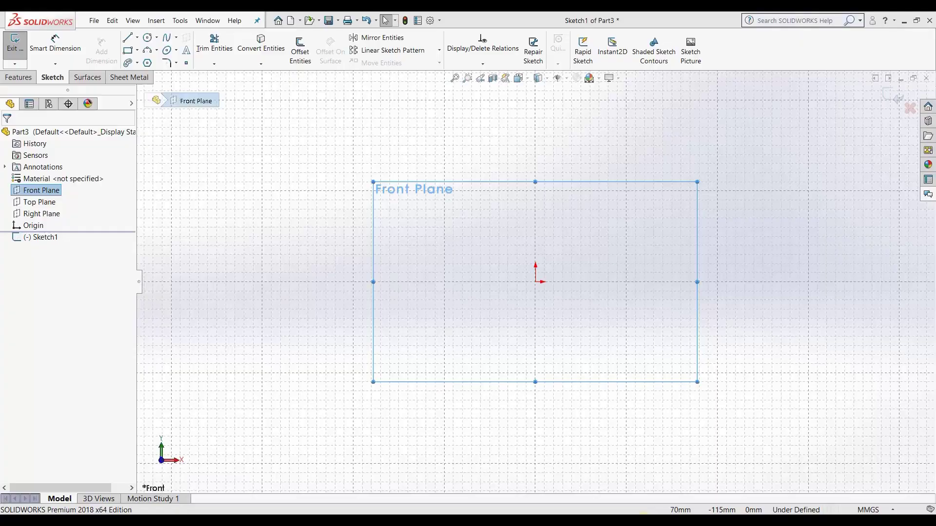
left_click(128, 38)
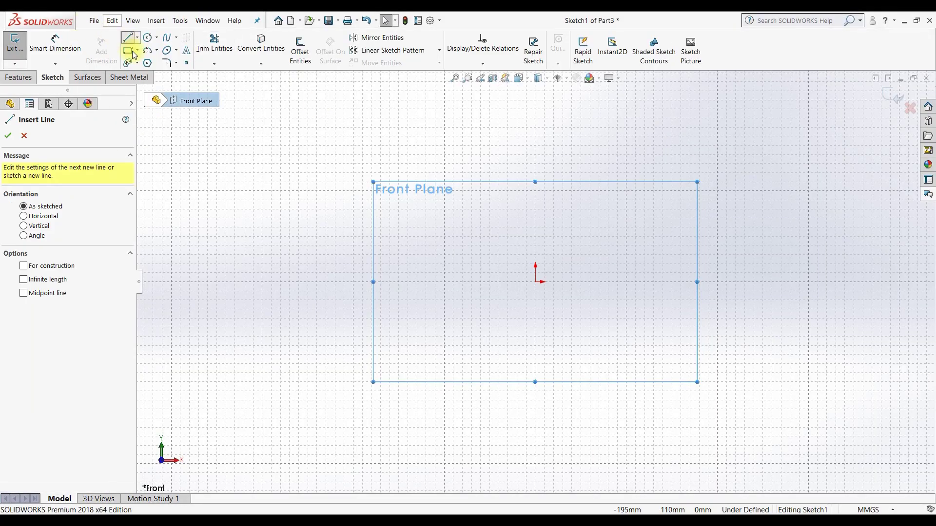
left_click(536, 282)
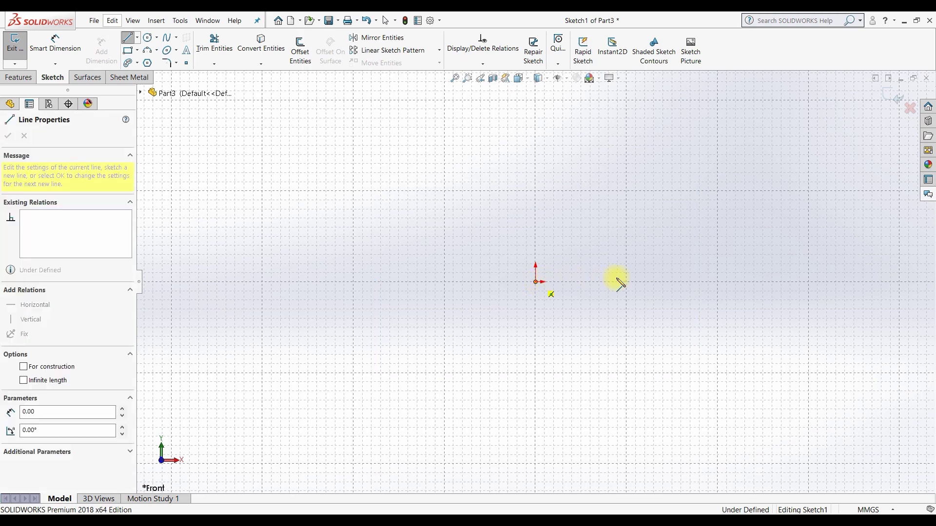
left_click(591, 282)
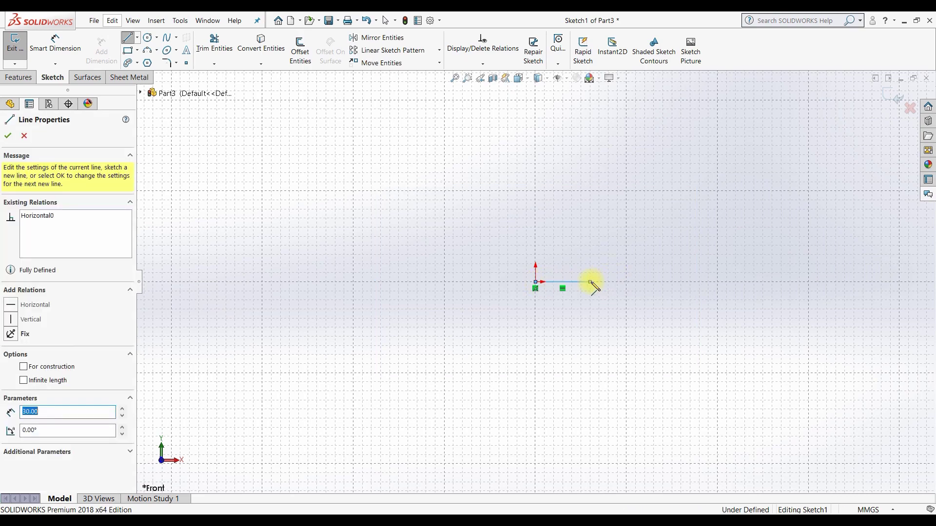
scroll(591, 282, "up", 2)
scroll(593, 283, "down", 2)
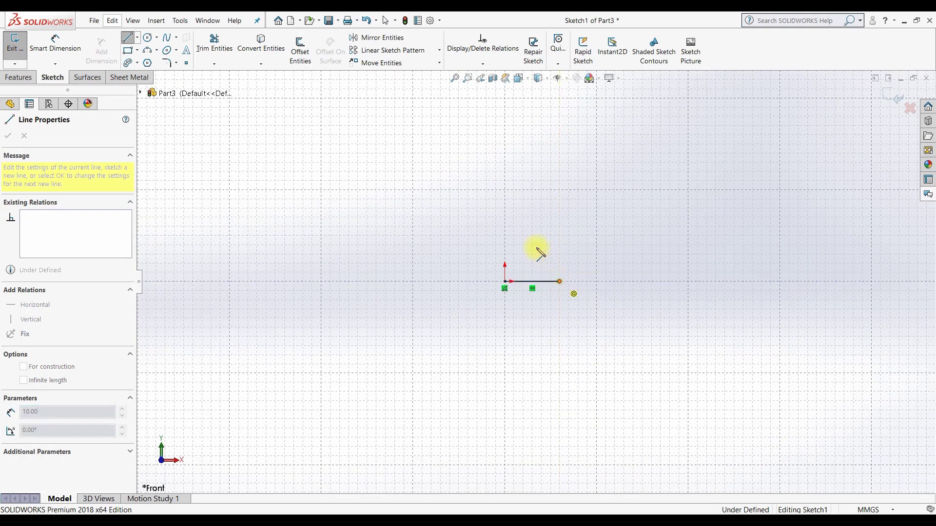
scroll(546, 269, "down", 1)
scroll(549, 273, "down", 3)
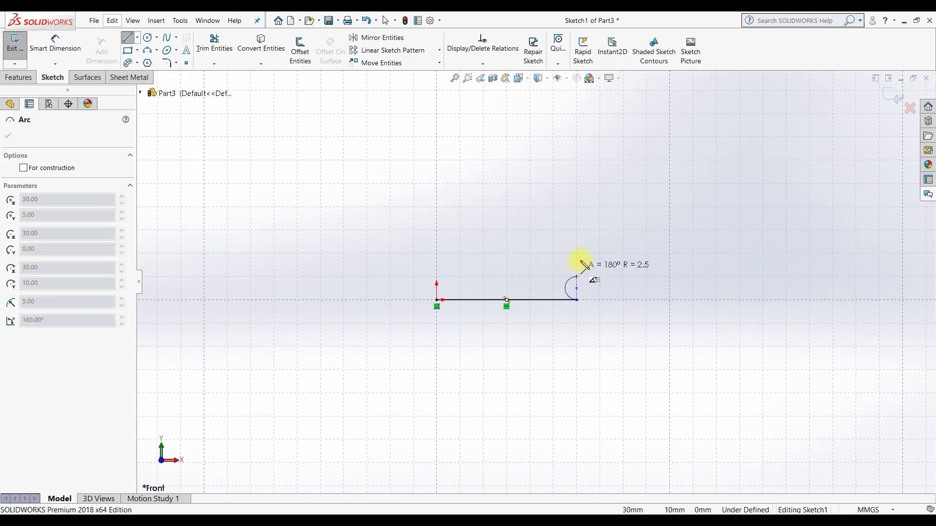
key("Escape")
scroll(536, 263, "down", 3)
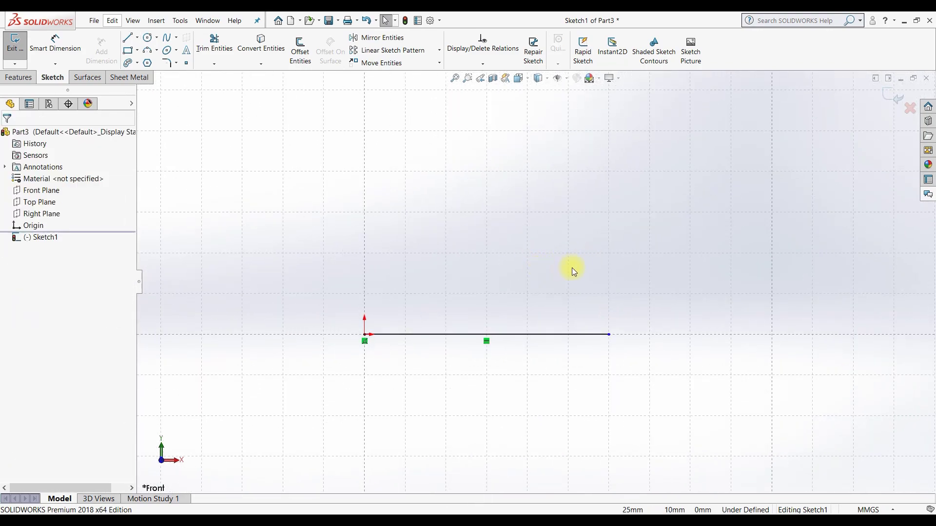
scroll(566, 269, "up", 1)
scroll(556, 273, "up", 5)
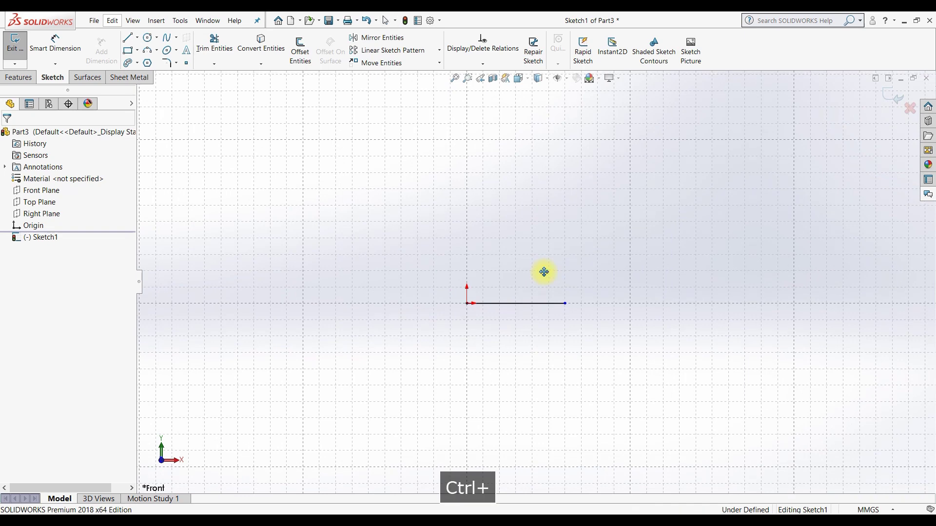
mouse_move(543, 271)
middle_mouse_down("ctrl")
mouse_move(586, 375)
mouse_move(598, 380)
middle_mouse_up("ctrl")
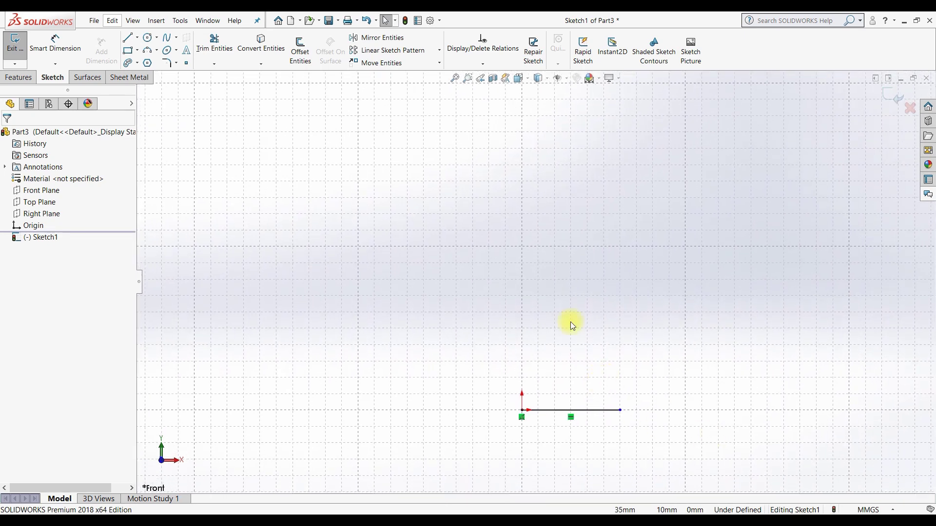
- Sketch the right upright from the base line's right end: 35 mm up, 10 mm left, 10 mm down, following the reference drawing
left_click(127, 38)
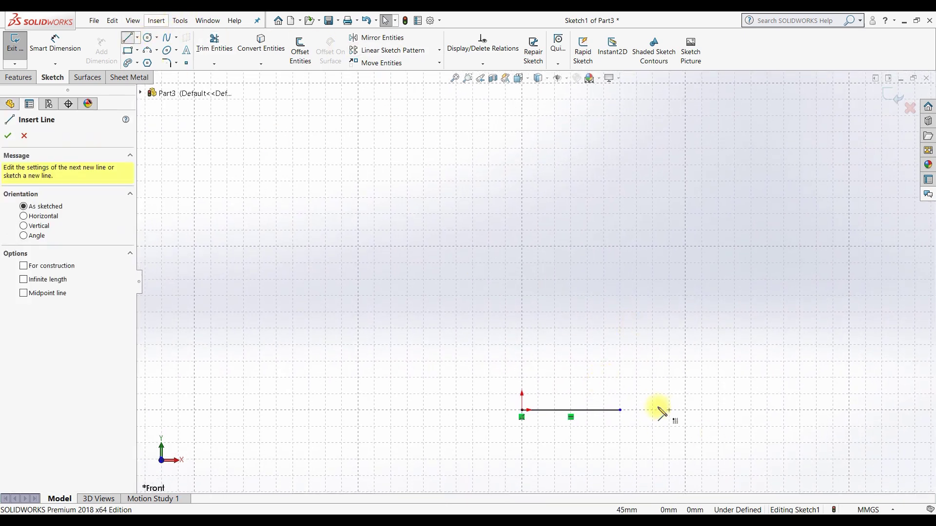
left_click(682, 518)
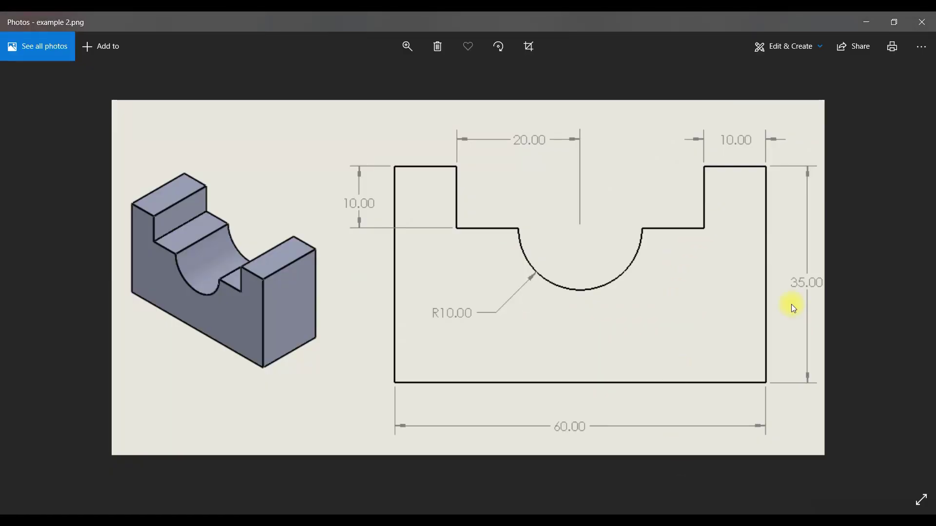
left_click(687, 514)
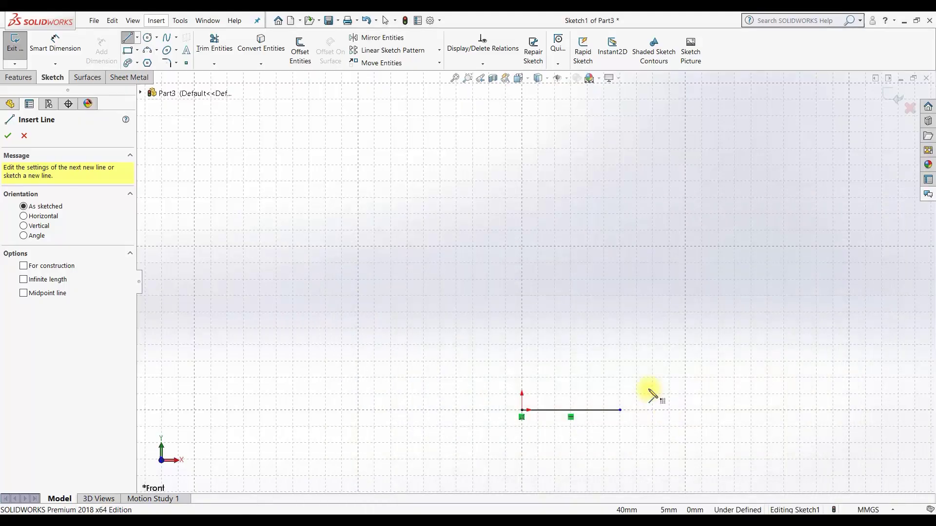
left_click(620, 410)
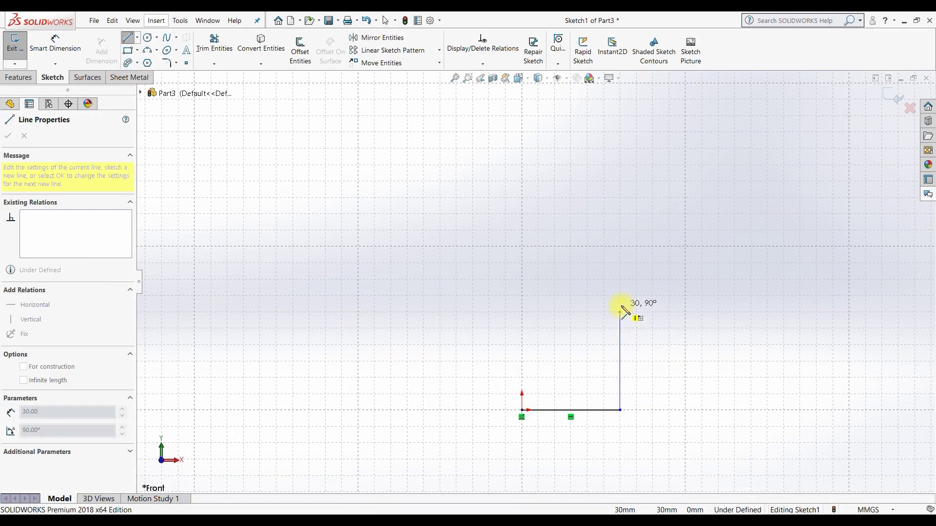
left_click(620, 295)
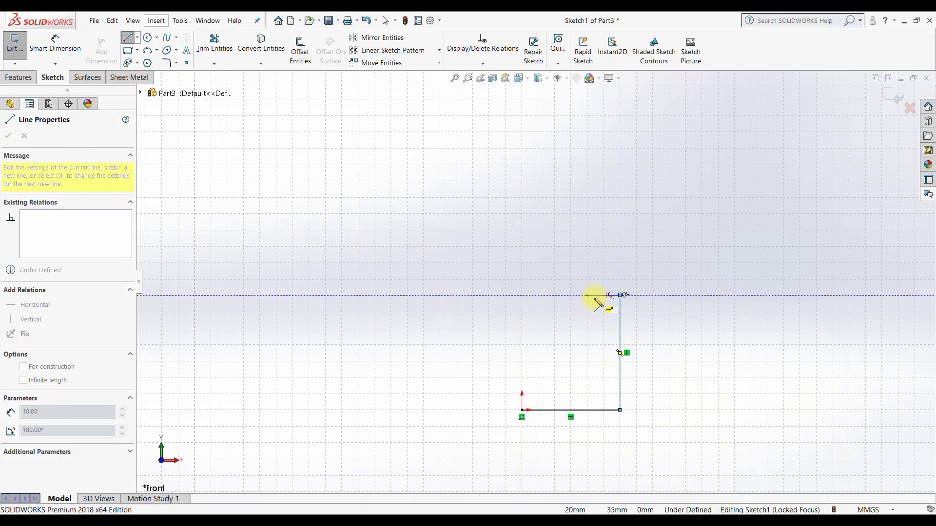
left_click(587, 295)
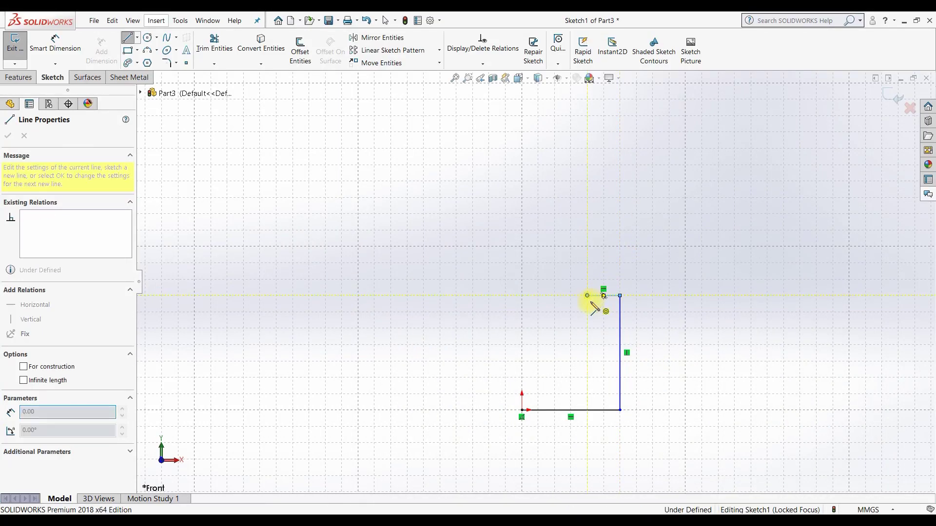
left_click(587, 328)
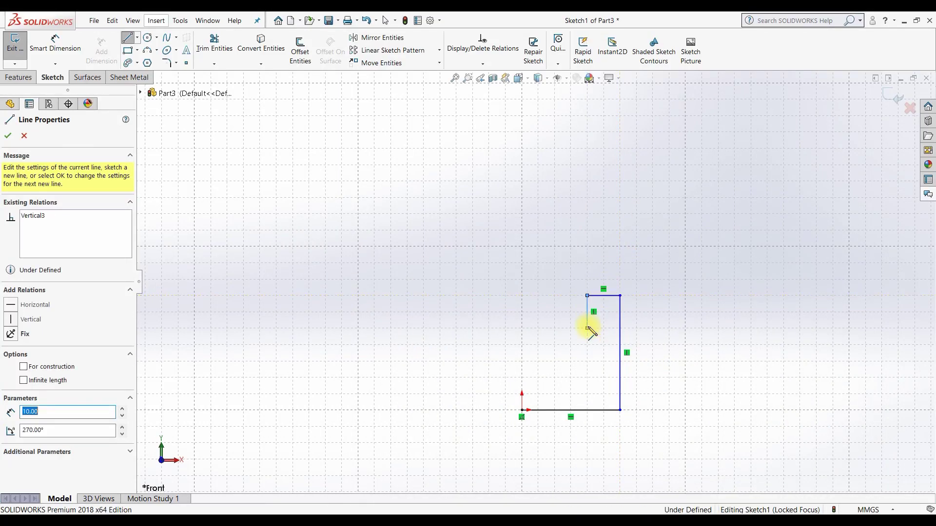
key("Escape")
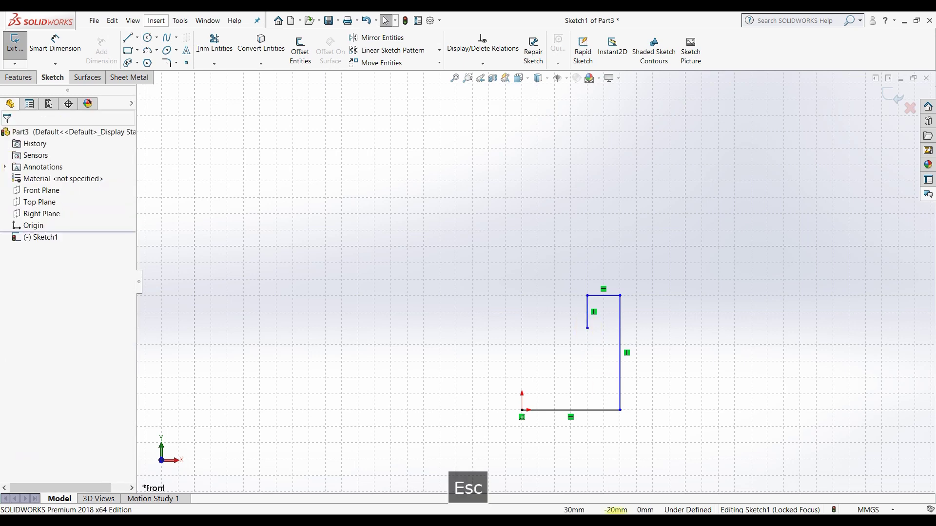
- Sketch the matching left side from the origin with lines 30 mm left, 35 mm up, 10 mm right and 10 mm down
left_click(128, 38)
left_click(522, 410)
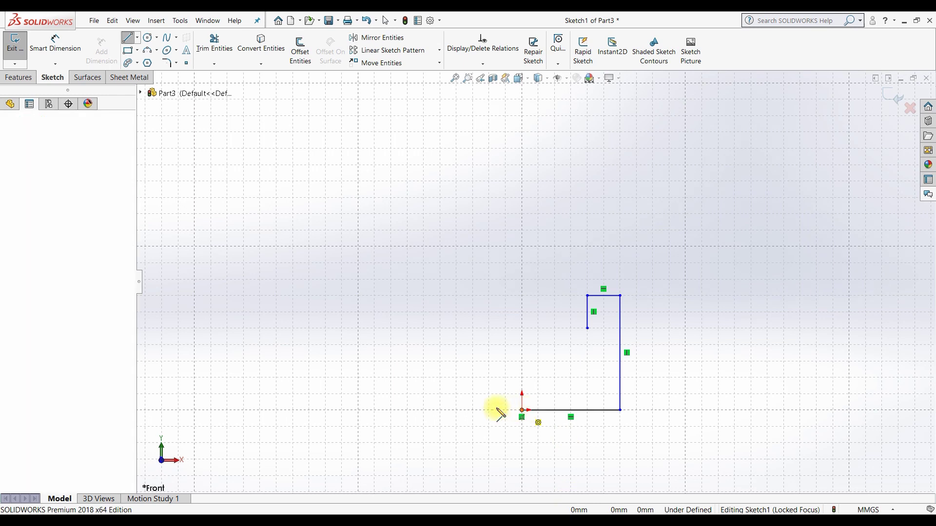
left_click(423, 410)
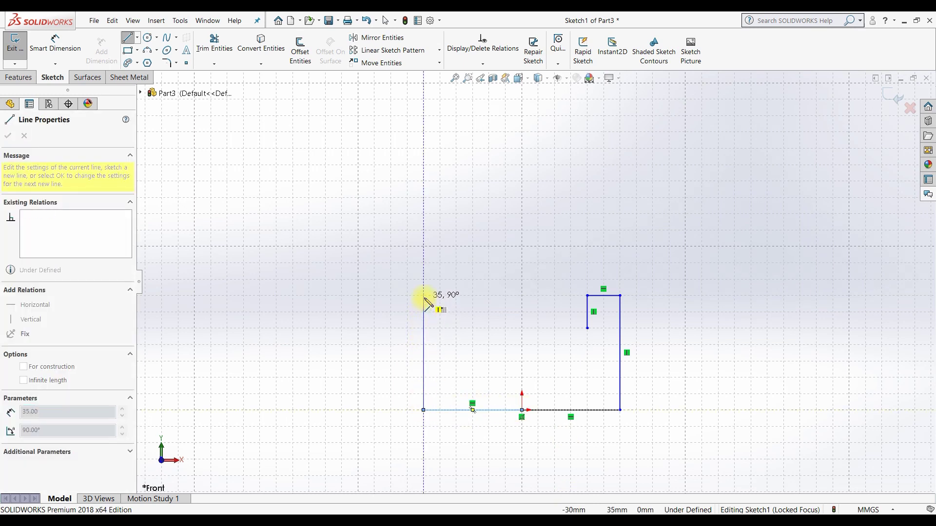
left_click(423, 296)
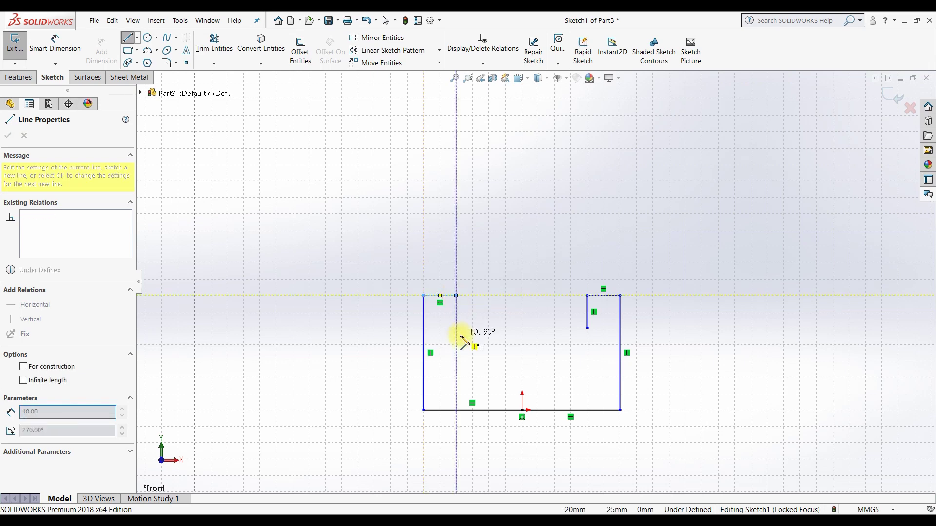
left_click(456, 295)
key("Escape")
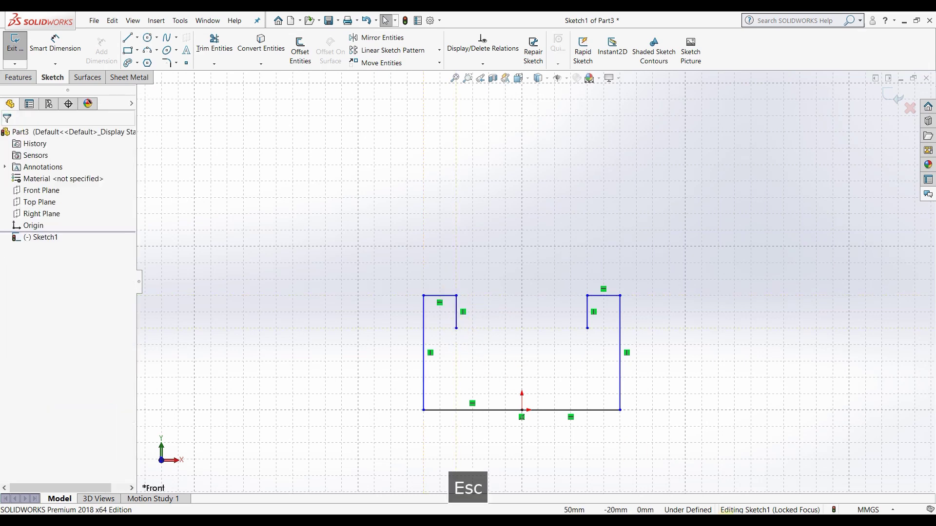
- Check the reference drawing and sketch a 10 mm horizontal ledge line inward from the lower inner end of each upright
key("alt+Tab")
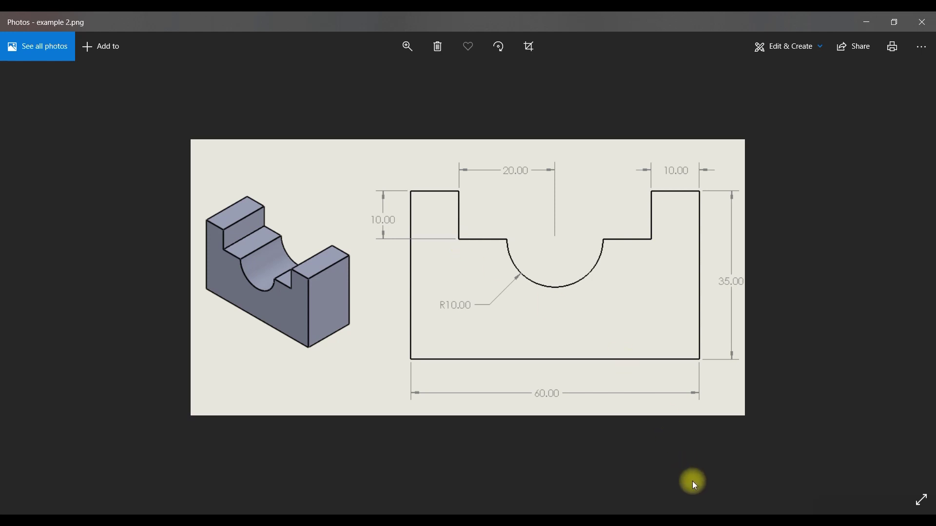
left_click(657, 520)
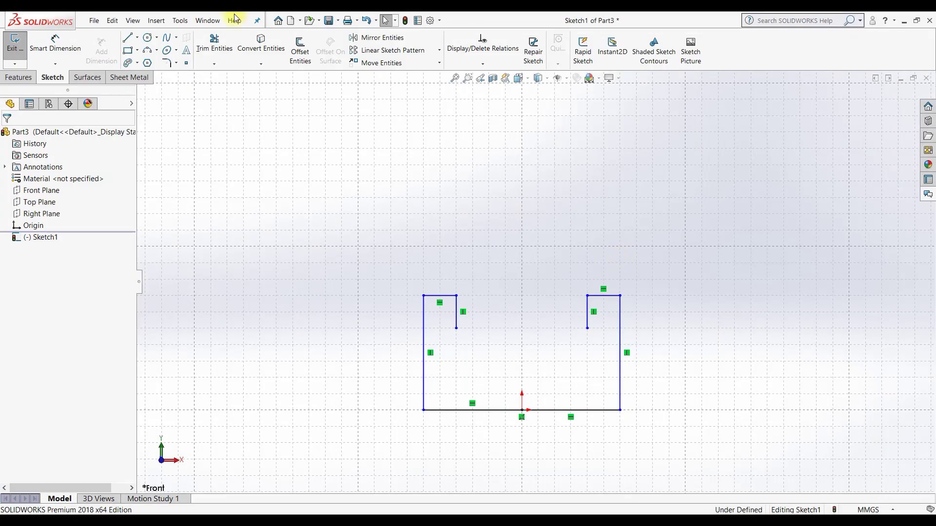
left_click(127, 38)
scroll(506, 370, "down", 2)
scroll(509, 375, "down", 2)
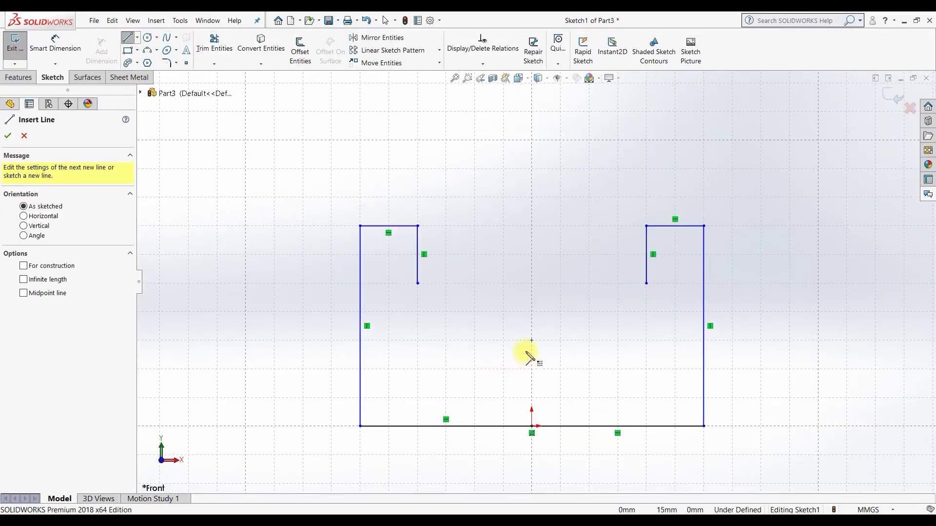
left_click(417, 283)
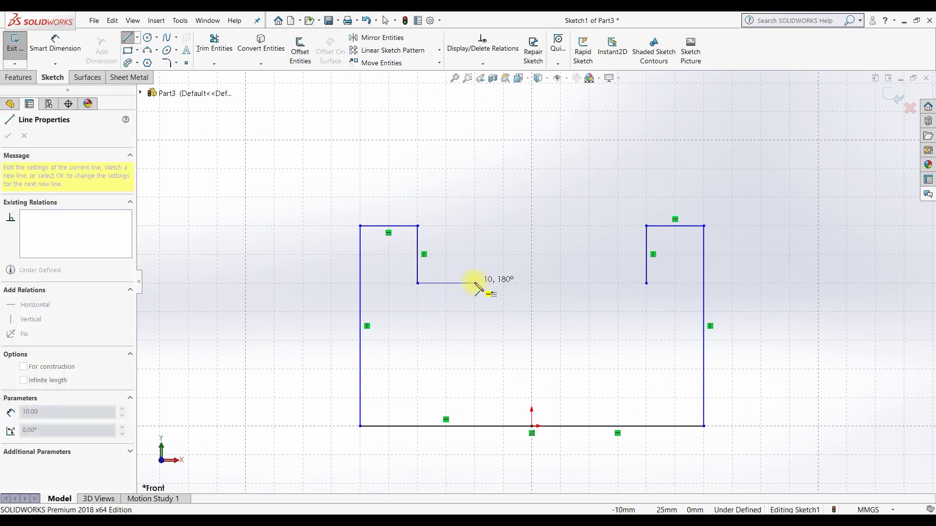
left_click(476, 284)
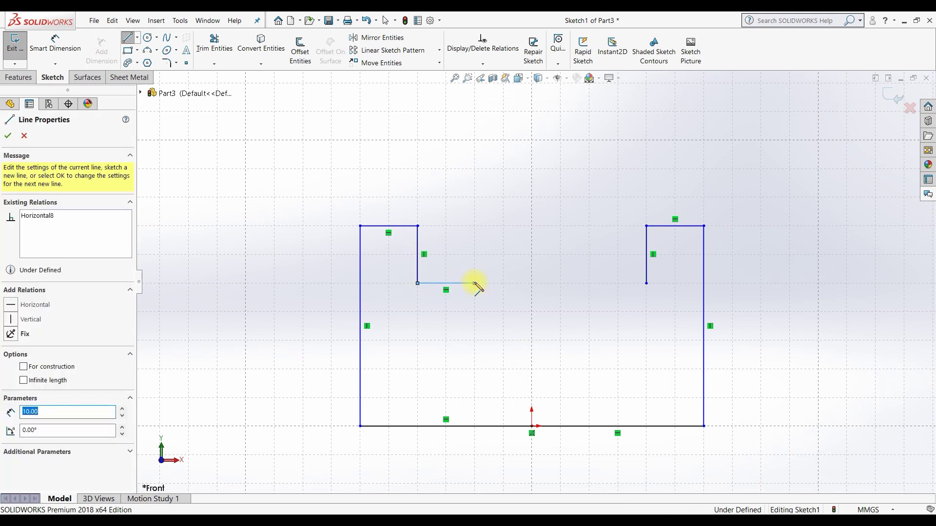
key("Escape")
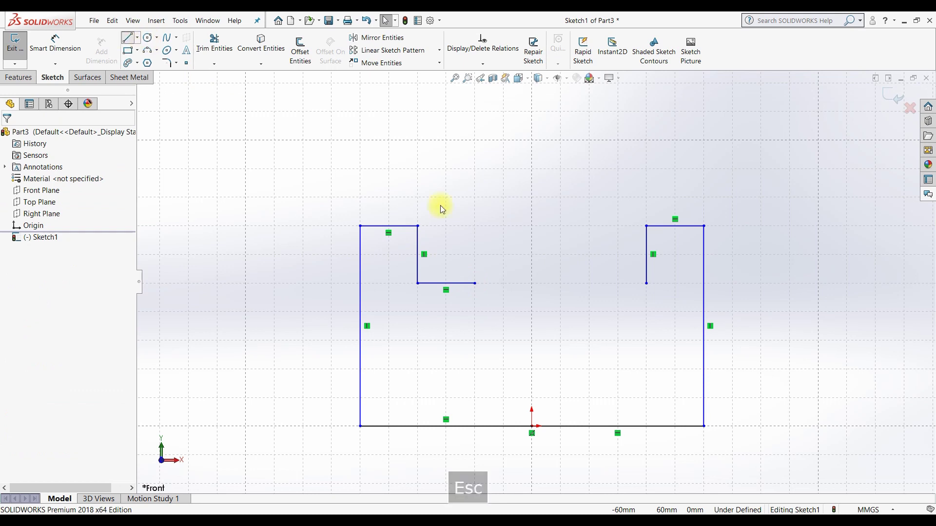
left_click(646, 283)
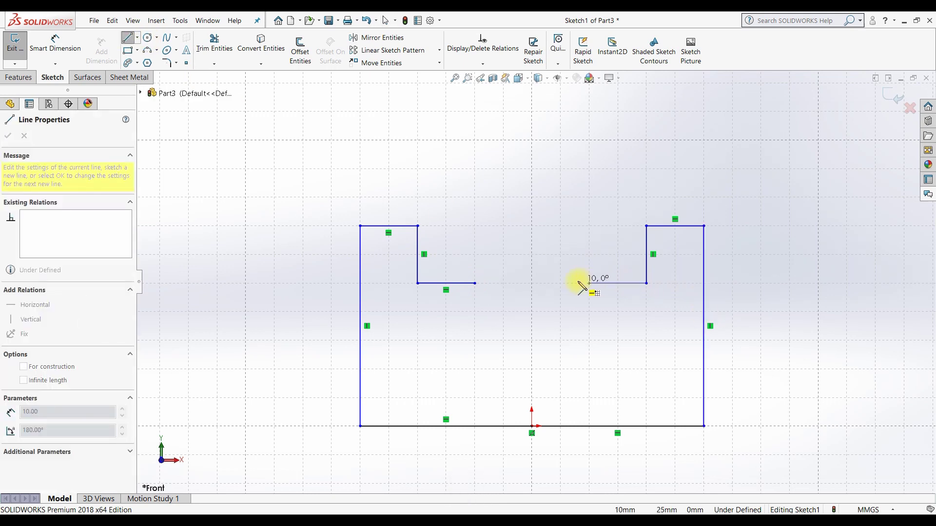
left_click(589, 283)
key("Escape")
key("Escape")
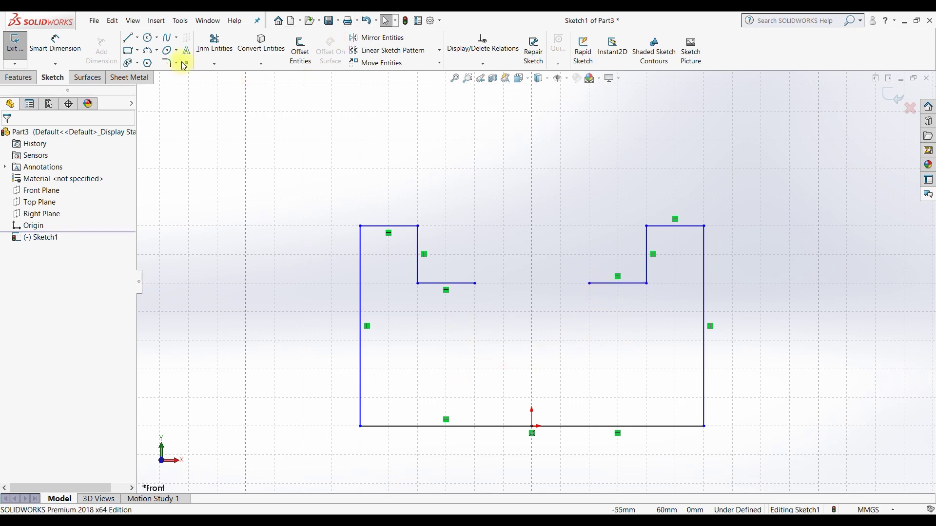
- Close the profile with a downward 3-point arc of 10 mm radius and 180° between the inner ends of the two ledges
left_click(148, 50)
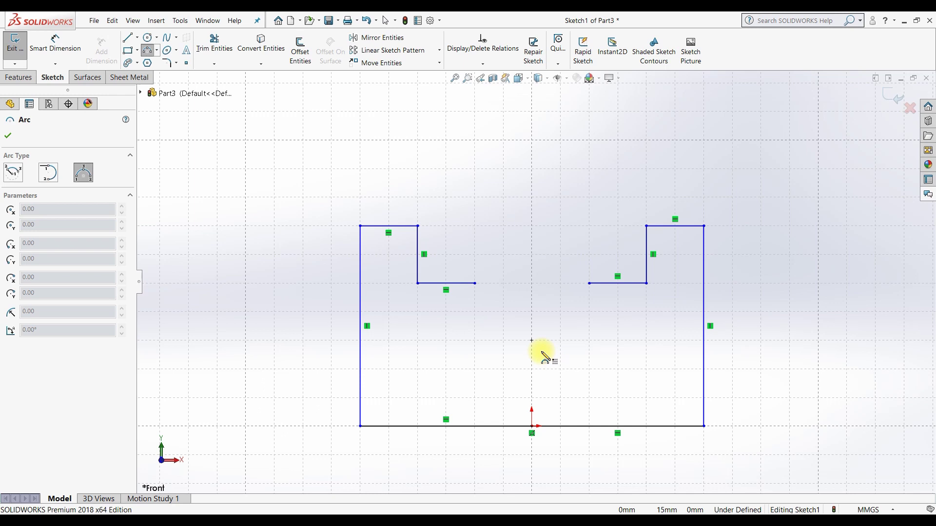
left_click(589, 284)
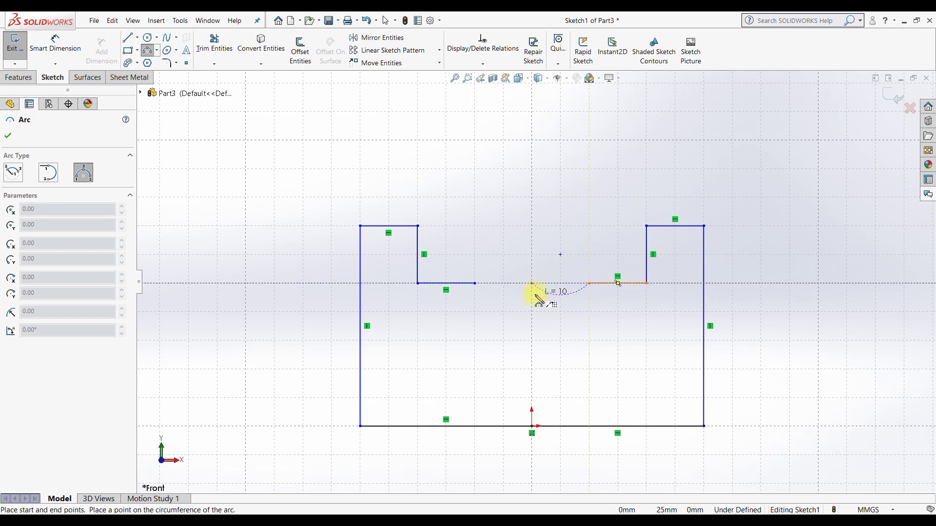
left_click(477, 284)
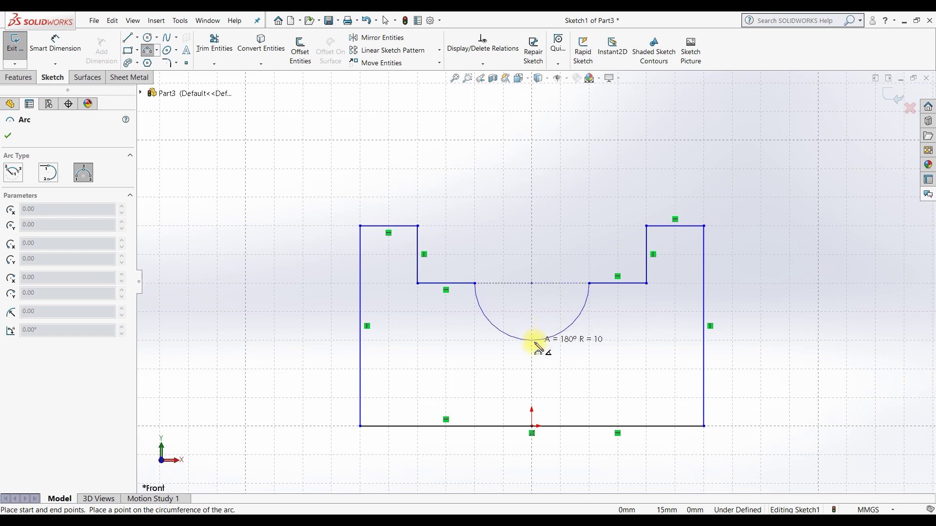
left_click(538, 347)
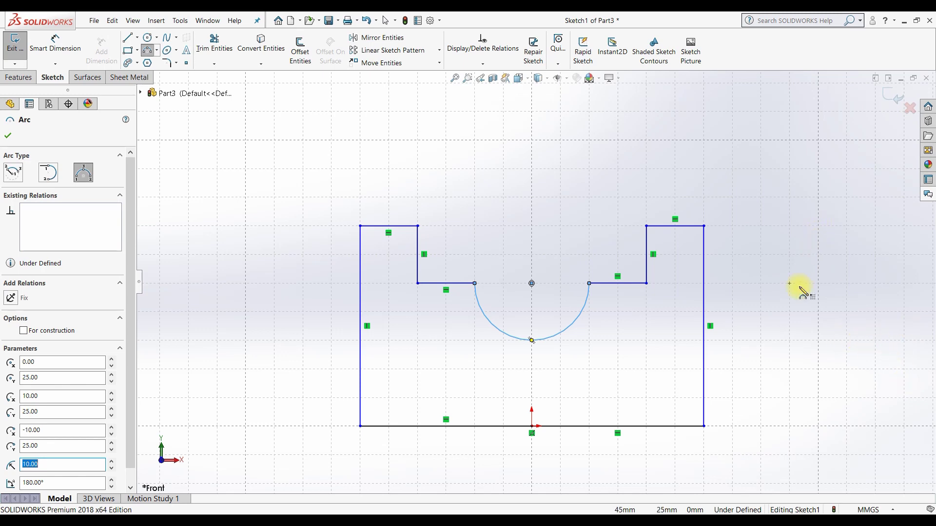
key("Escape")
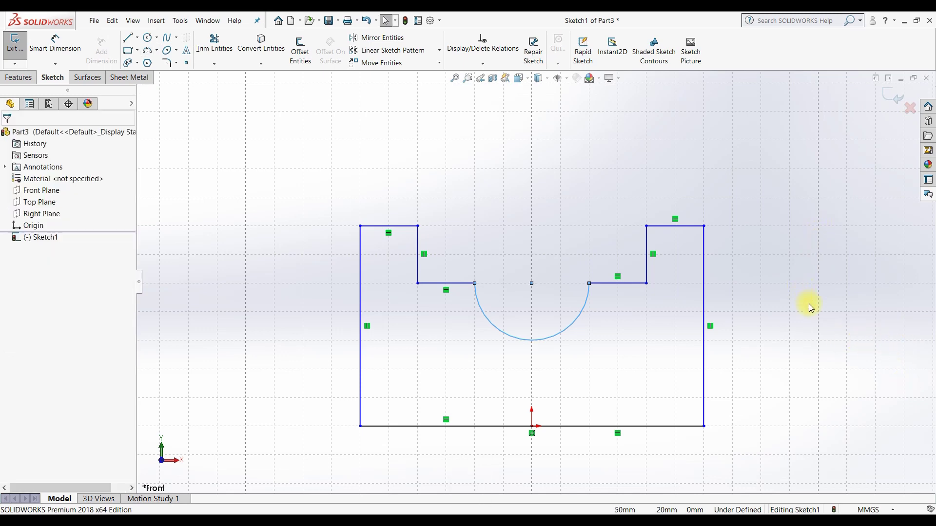